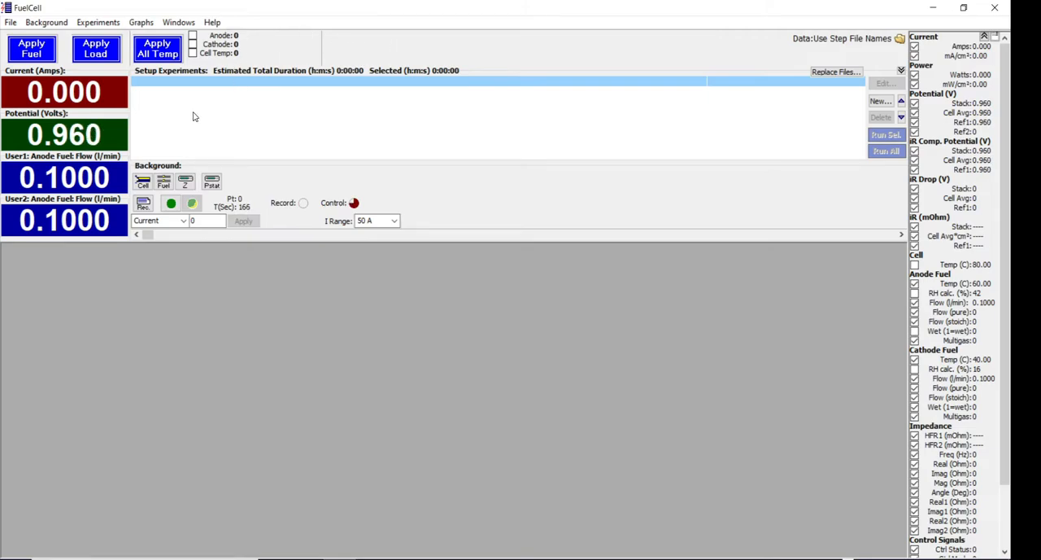
Open the instrument configuration screens, entering the 890 unit's serial number for access.
click(10, 23)
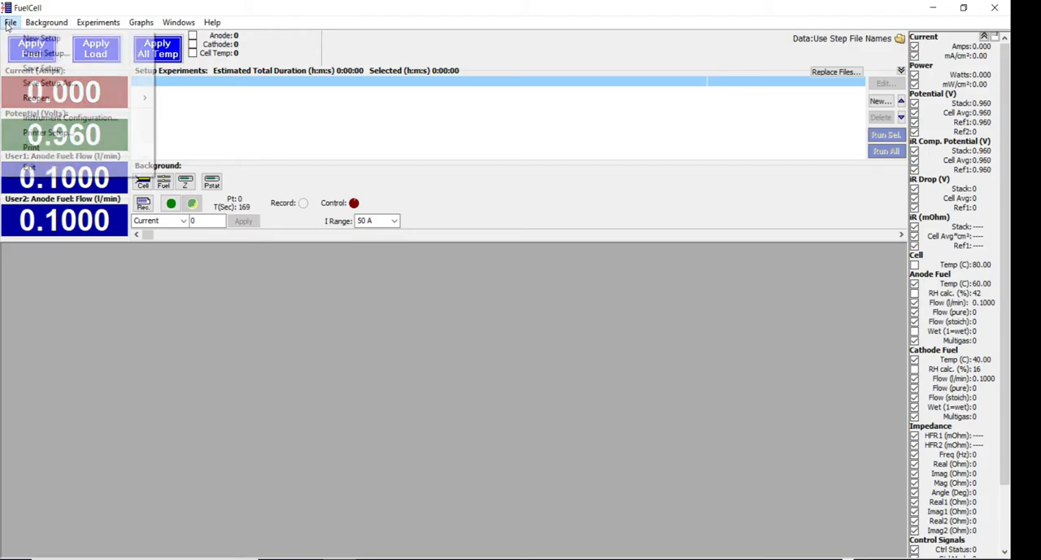
click(85, 119)
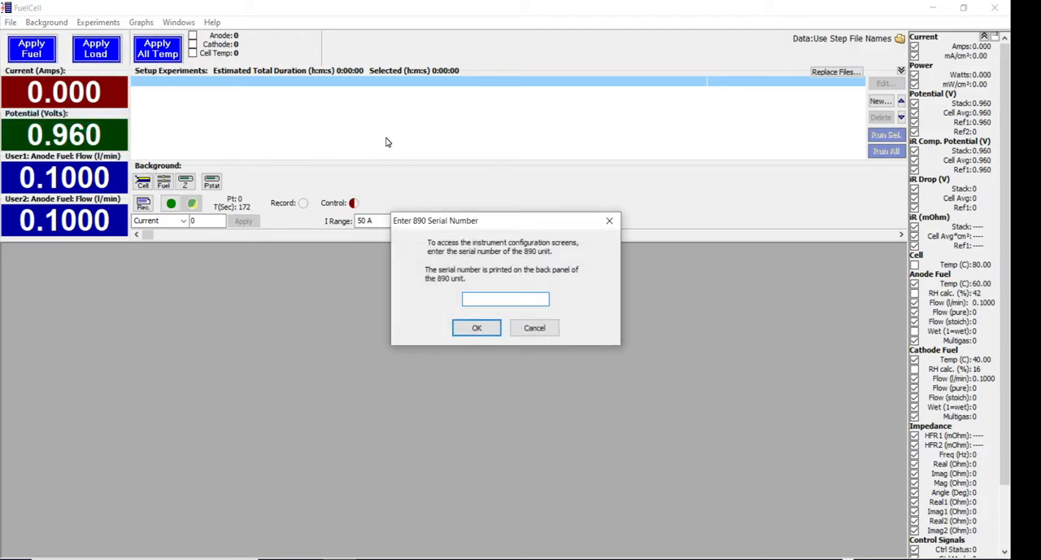
text(-999)
key(Return)
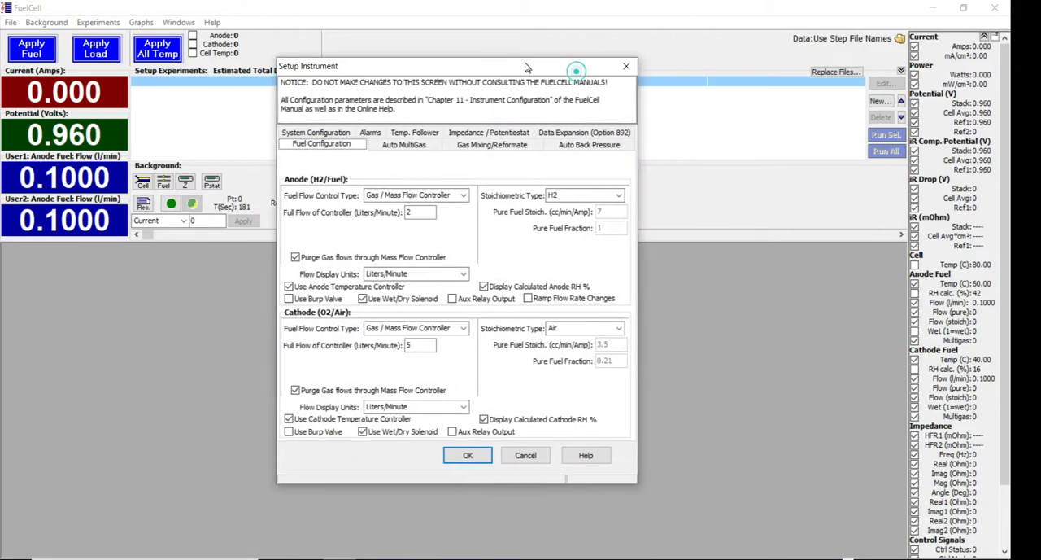
Set the back pressure type to Scribner Auto Back Pressure with kPa as the pressure units.
click(573, 138)
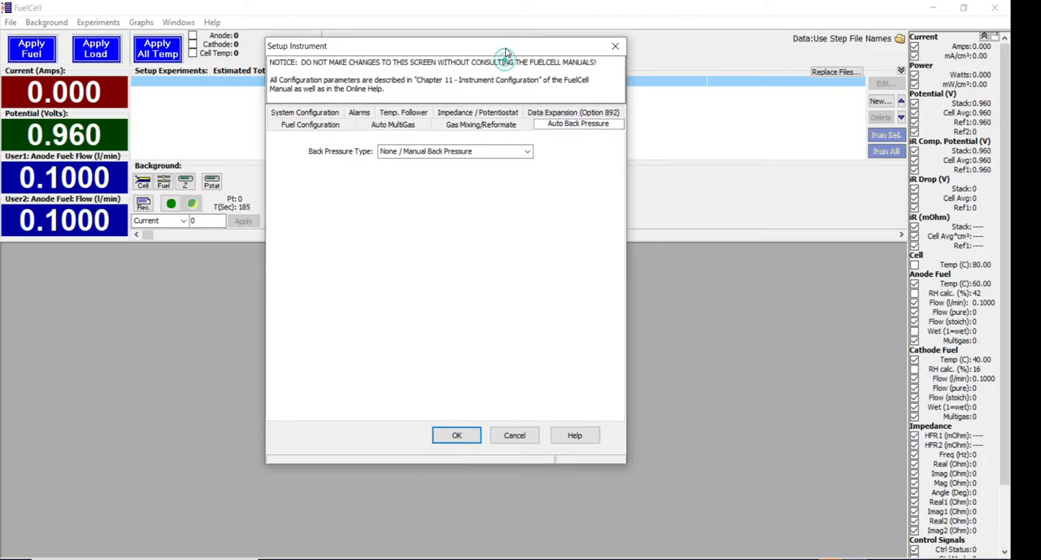
click(528, 153)
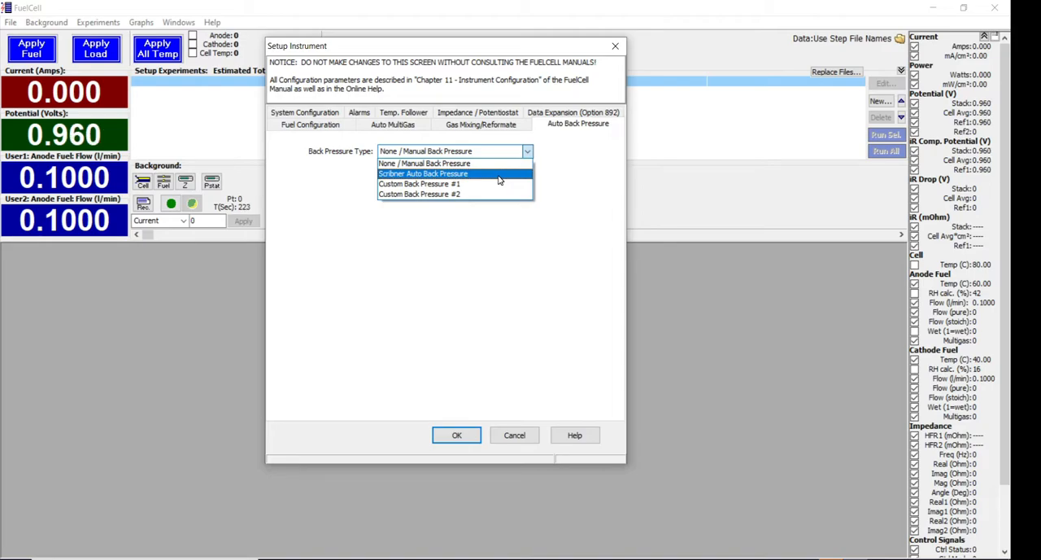
click(498, 174)
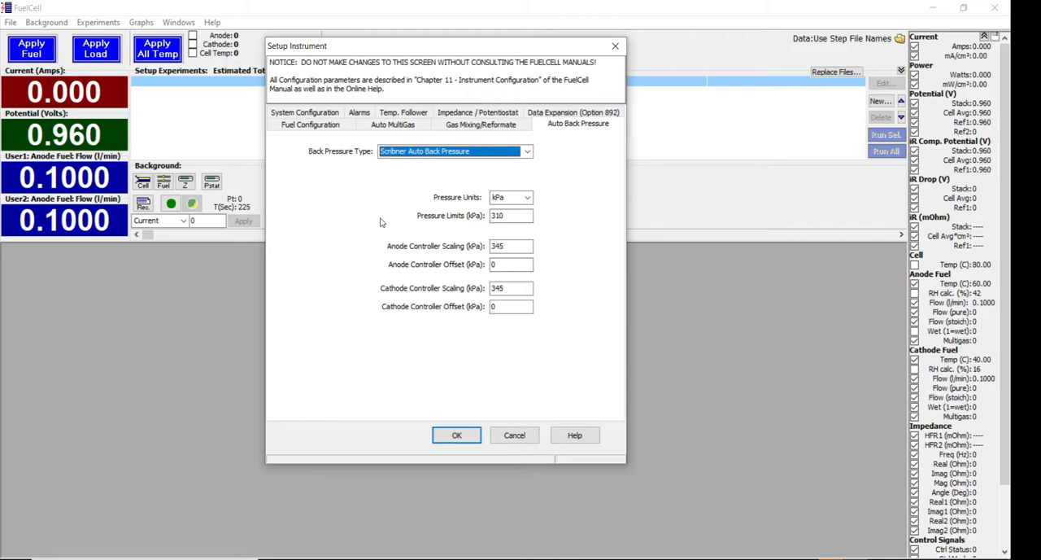
click(528, 198)
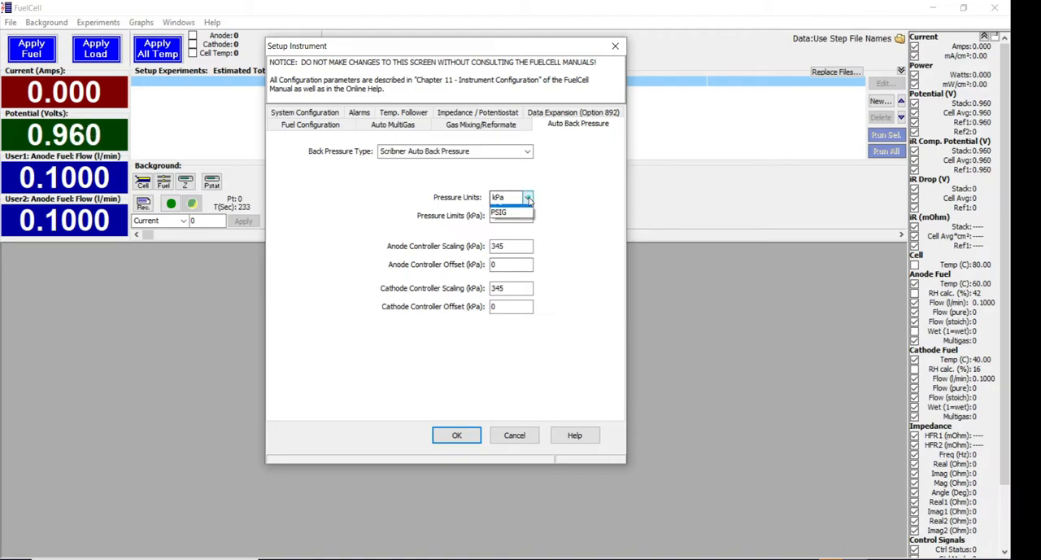
click(521, 210)
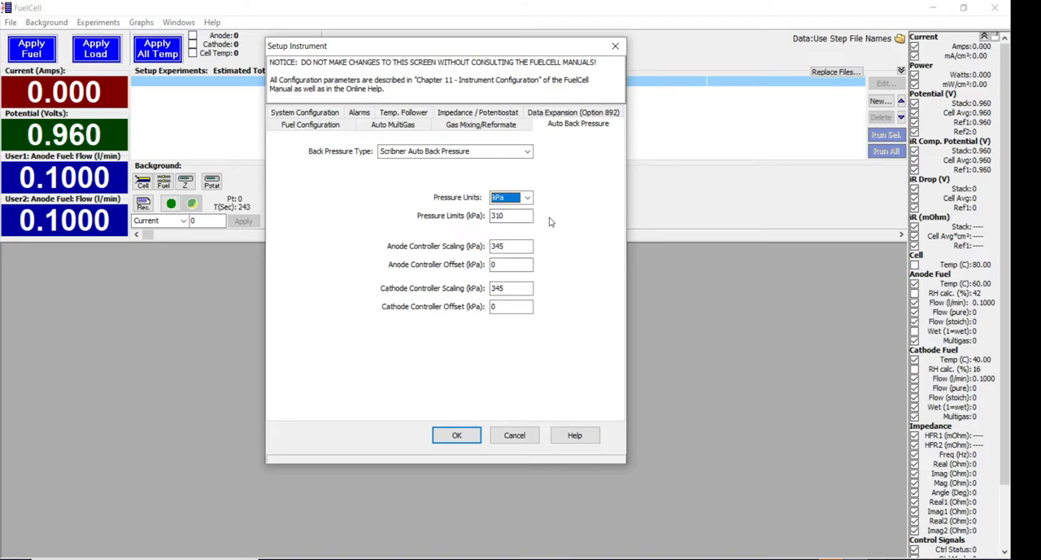
Set the pressure limit to 250 kPa and return it to 310 kPa.
click(512, 215)
double_click(511, 215)
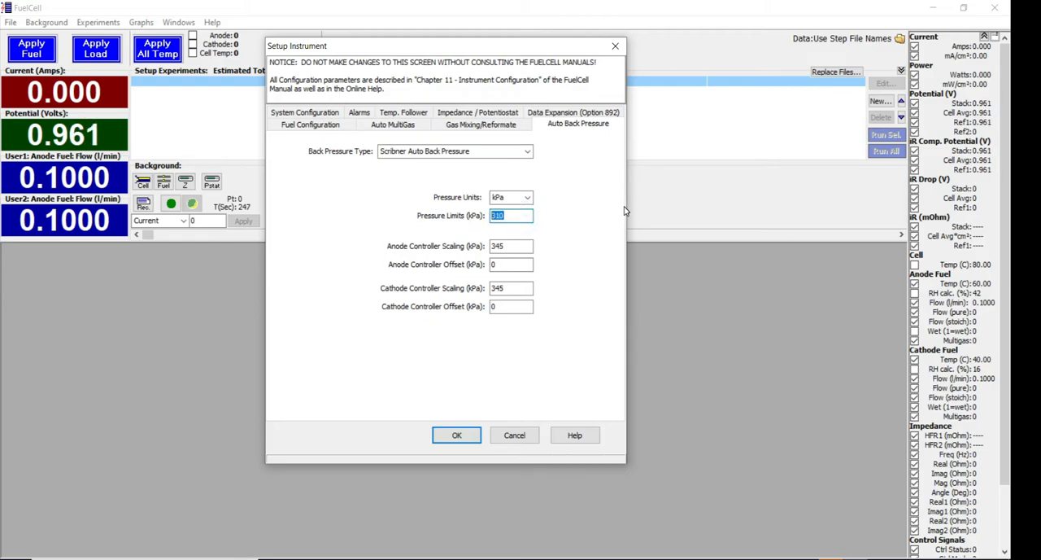
text(250)
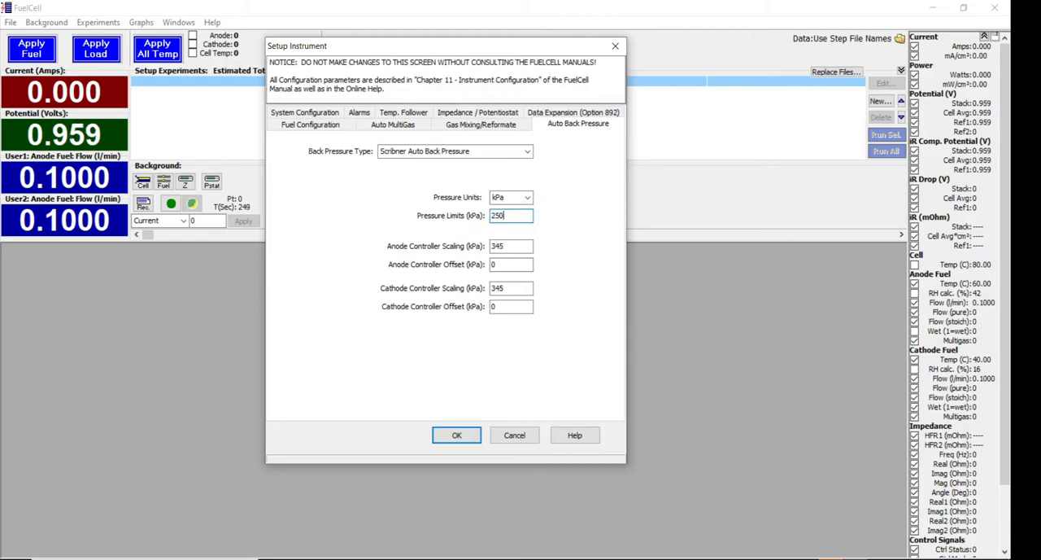
double_click(518, 216)
text(310)
Review the anode and cathode controller scaling and offset settings for the back pressure unit.
click(516, 246)
click(512, 289)
click(515, 246)
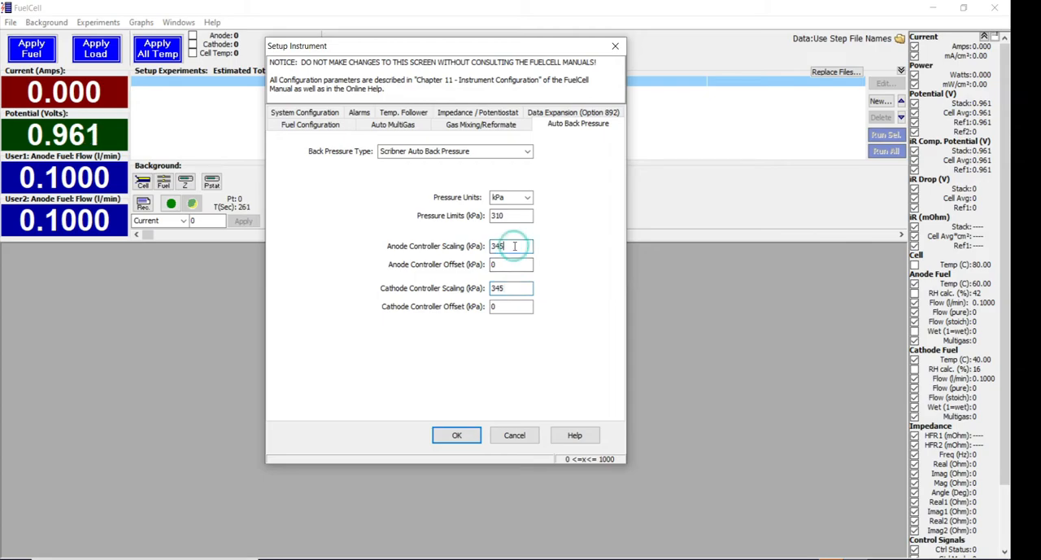
click(505, 265)
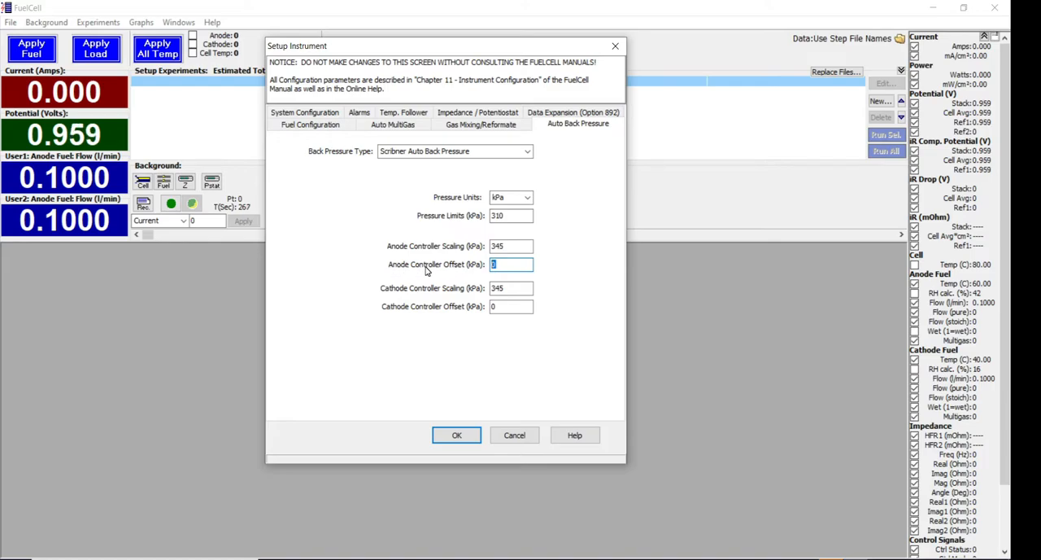
click(509, 306)
Set the anode controller offset to 1 kPa and the cathode controller offset to -2 kPa.
click(507, 264)
double_click(497, 264)
text(1)
click(498, 307)
text(-2)
click(515, 264)
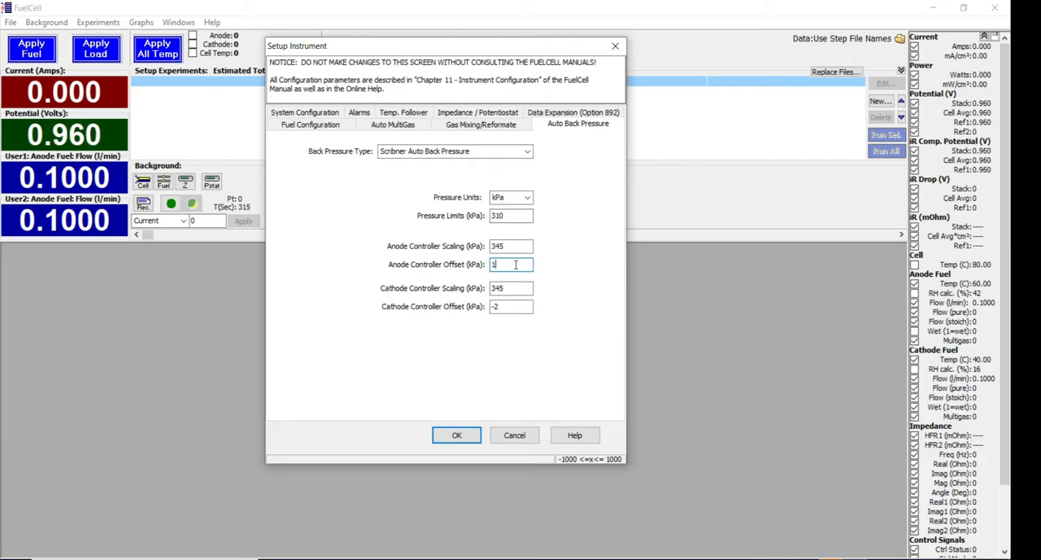
Reset both the anode and cathode controller offsets to 0 kPa.
key(BackSpace)
text(0)
click(508, 306)
text(0)
click(512, 264)
Accept the instrument configuration and save the new settings.
click(461, 434)
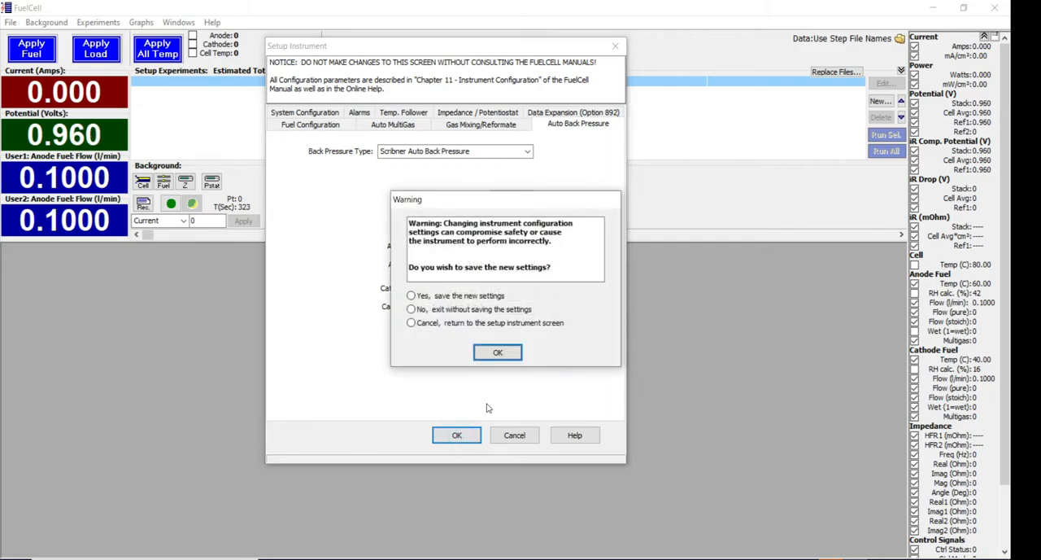
click(434, 297)
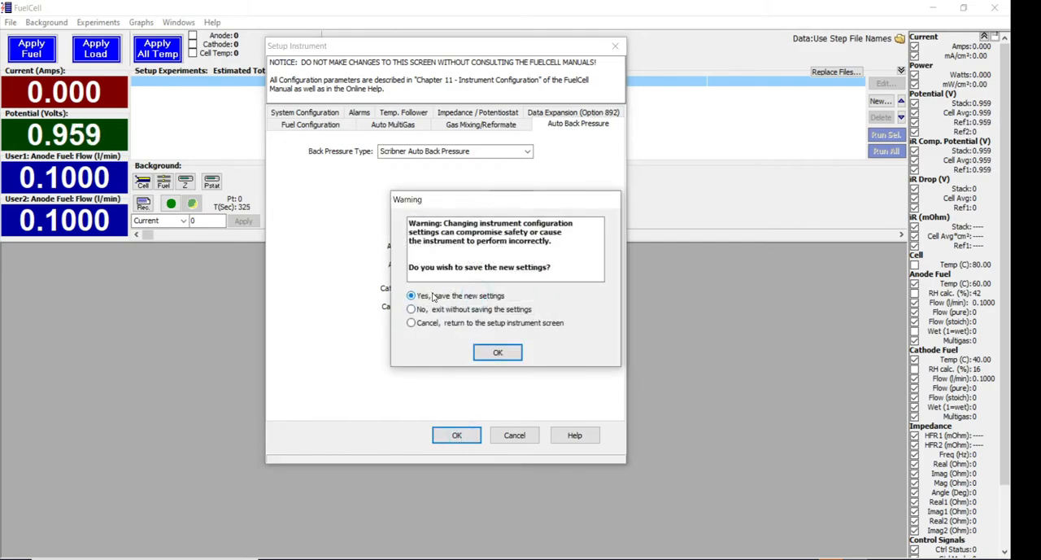
click(502, 353)
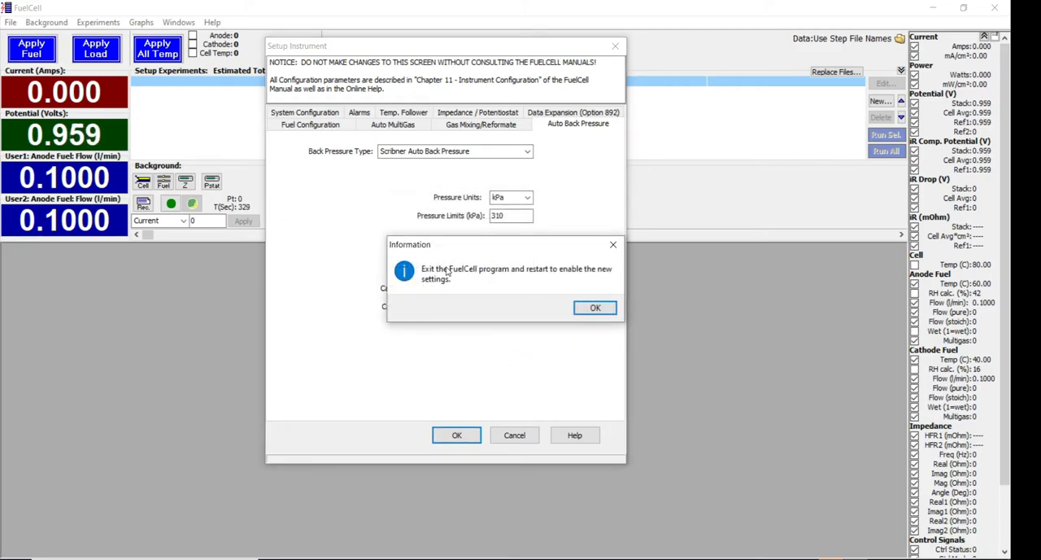
click(594, 309)
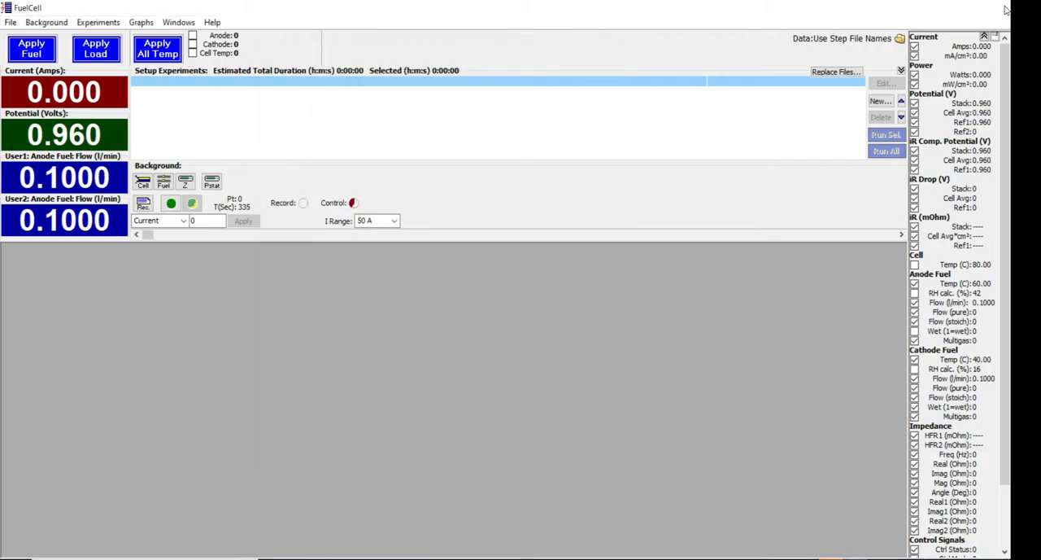
Exit FuelCell and restart it from the SAI Programs folder, accepting the startup cell and fuel setups.
click(1002, 6)
right_click(532, 300)
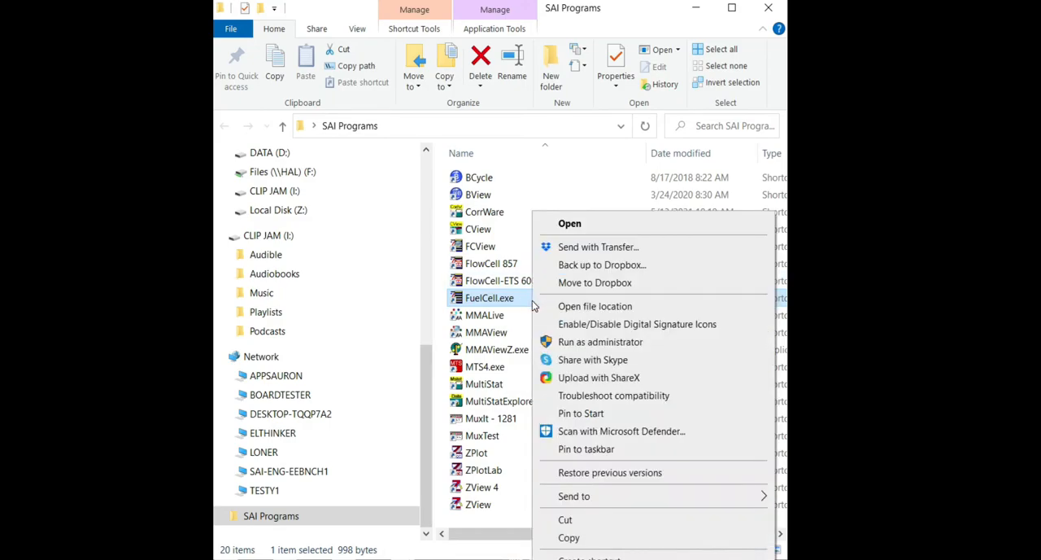
click(590, 224)
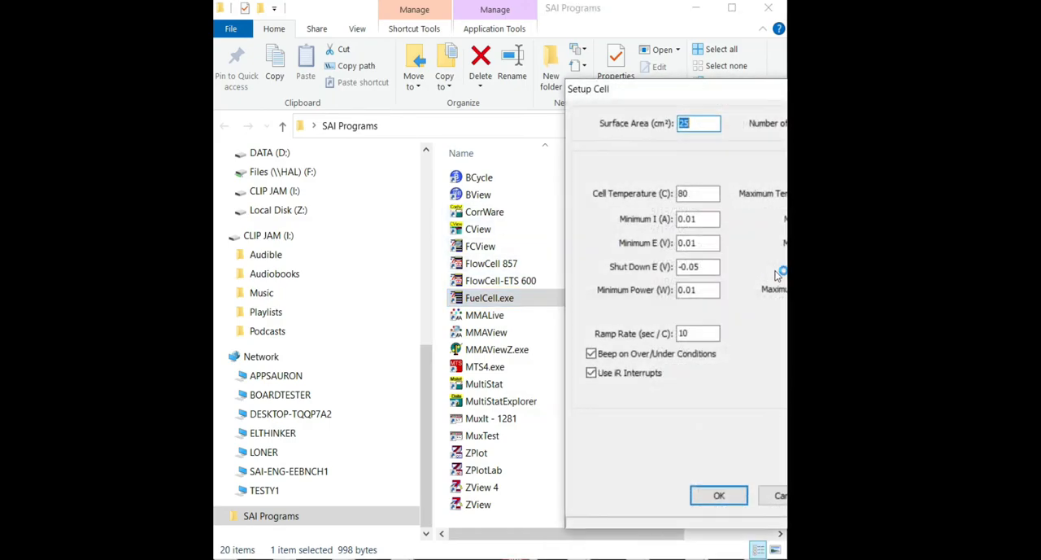
click(657, 495)
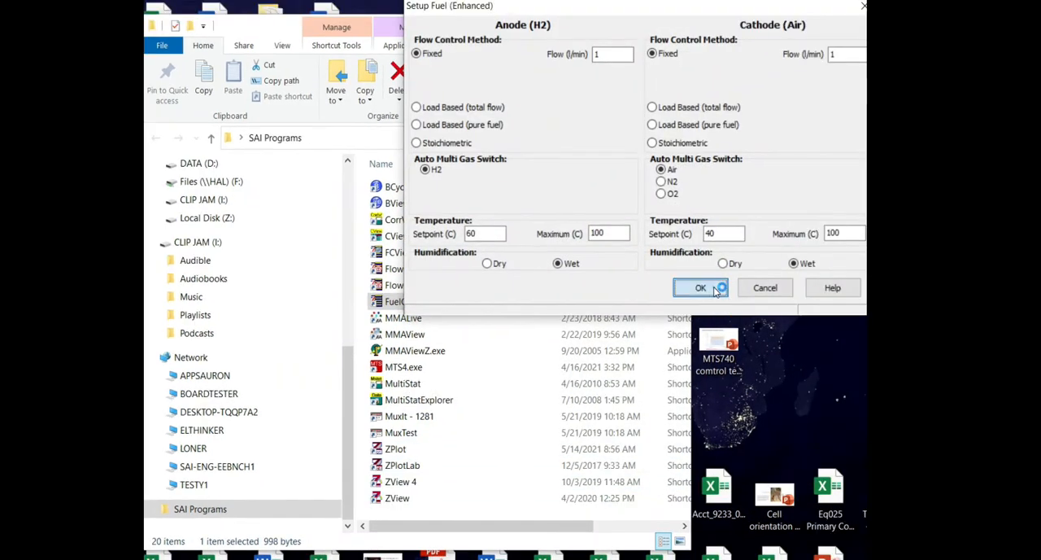
click(735, 281)
click(635, 484)
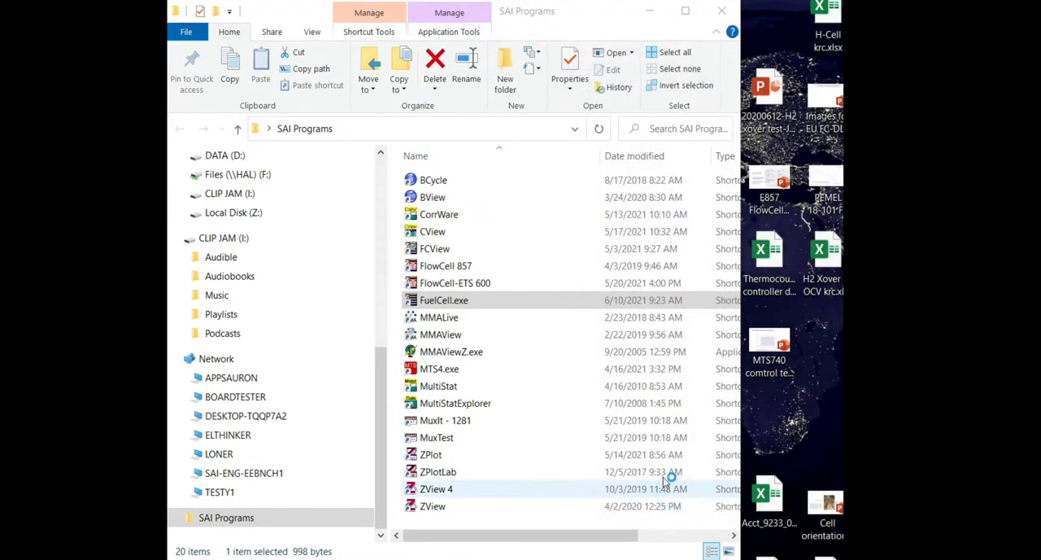
click(803, 346)
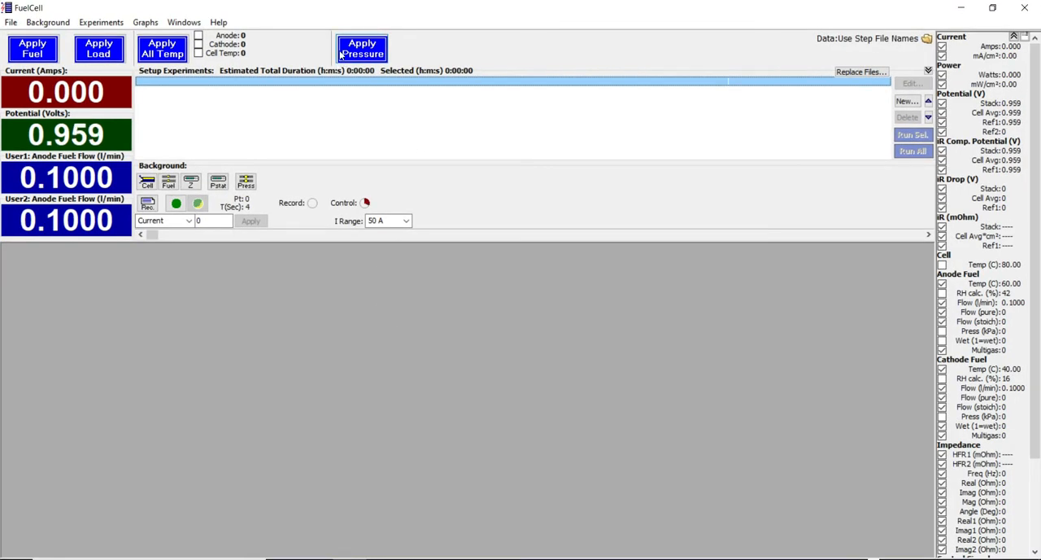
Turn on back pressure control and set the anode fuel pressure to 150 kPa in the background pressure setup.
click(371, 54)
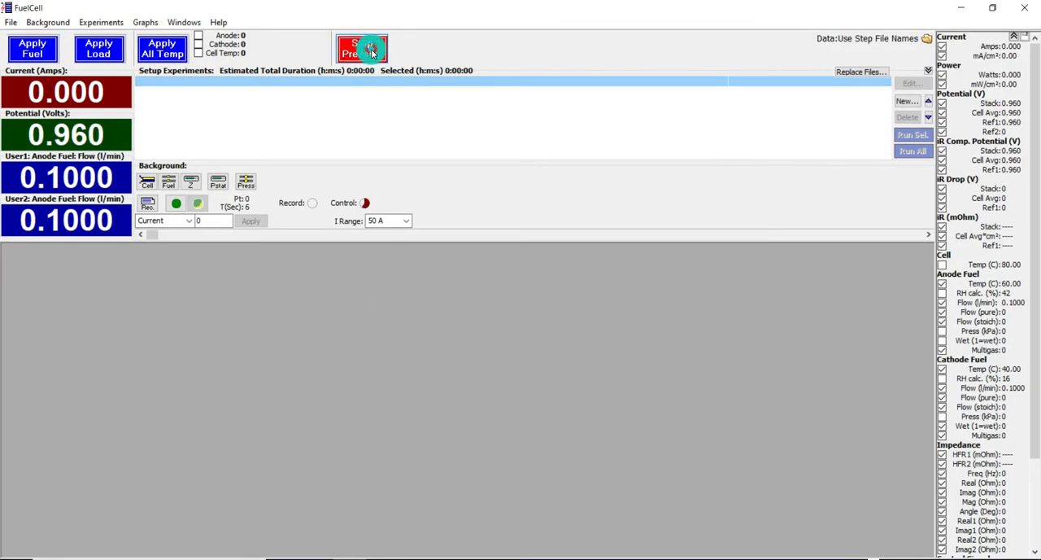
click(246, 181)
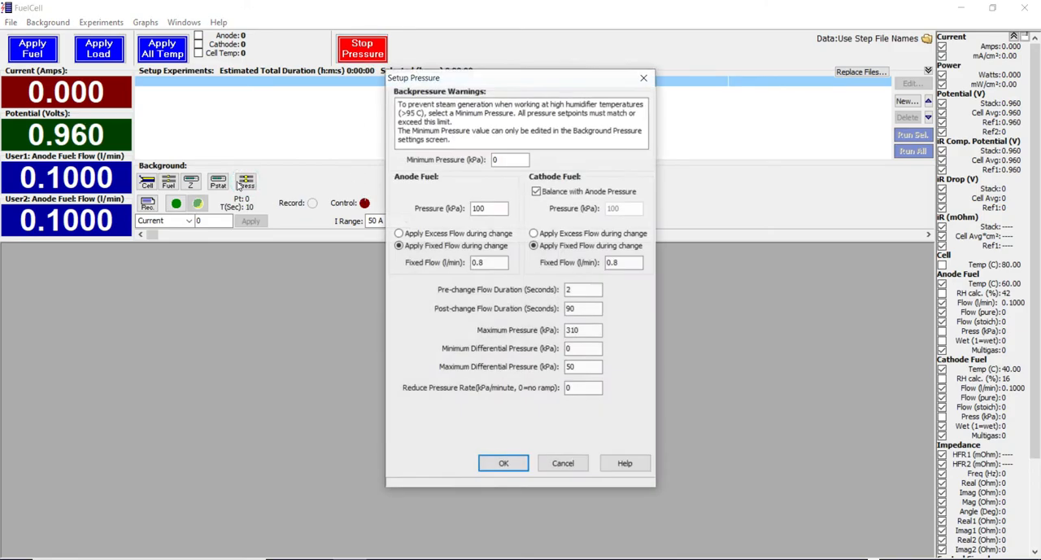
drag(537, 81, 520, 94)
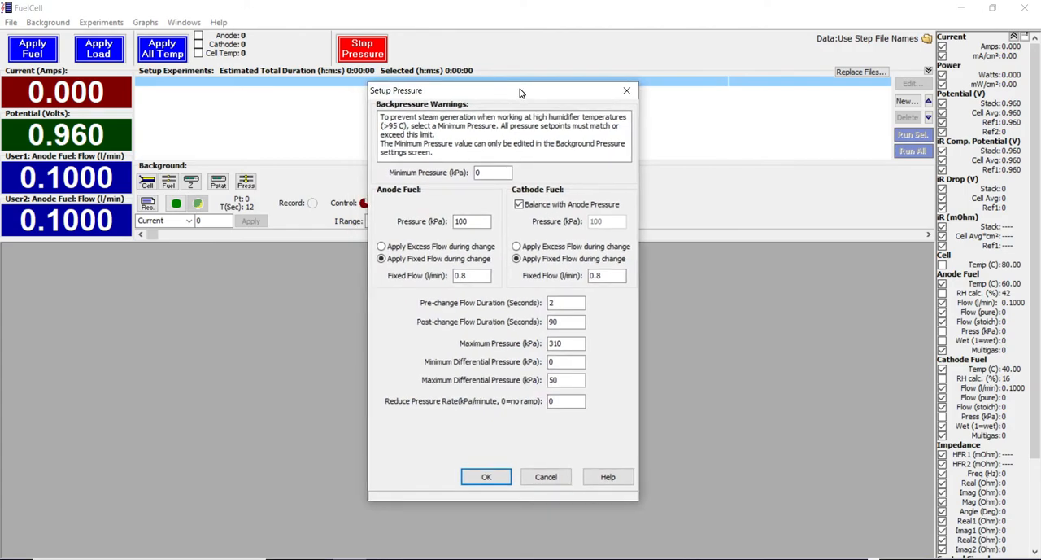
click(485, 222)
double_click(482, 222)
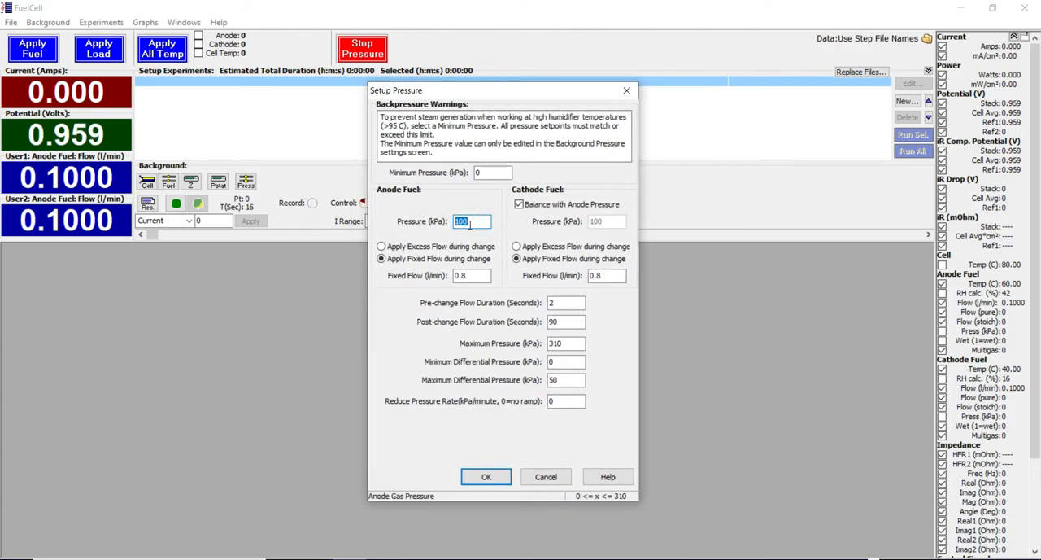
text(150)
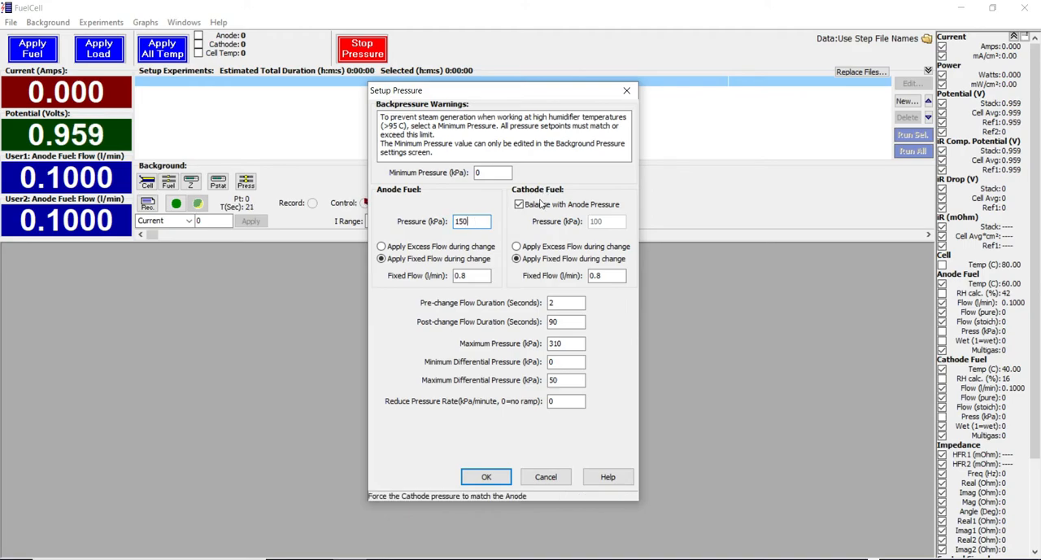
Set the fixed flow during pressure change to 1 l/min for both anode and cathode, and accept the pressure setup.
click(607, 277)
click(457, 277)
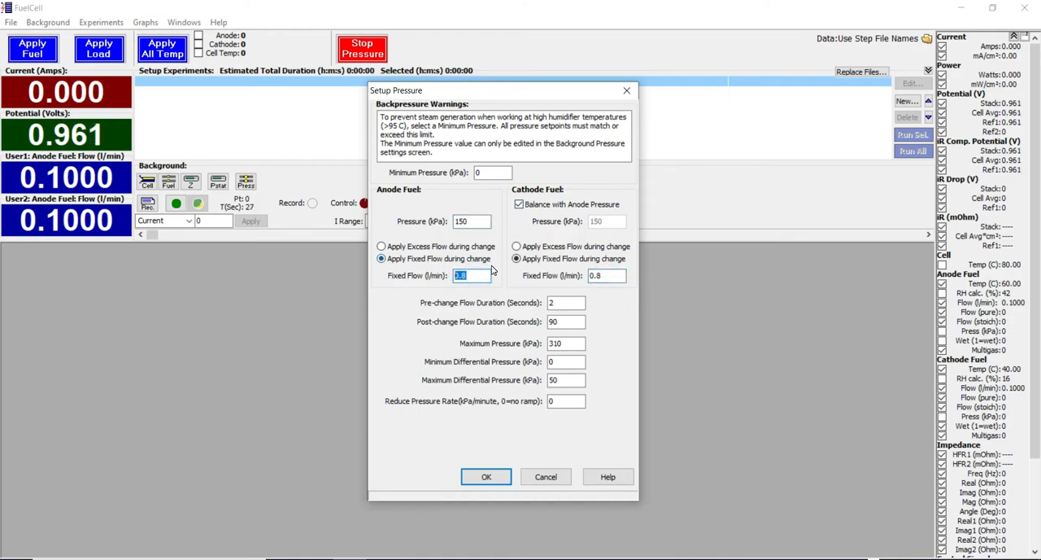
text(1)
click(607, 276)
text(1)
click(558, 303)
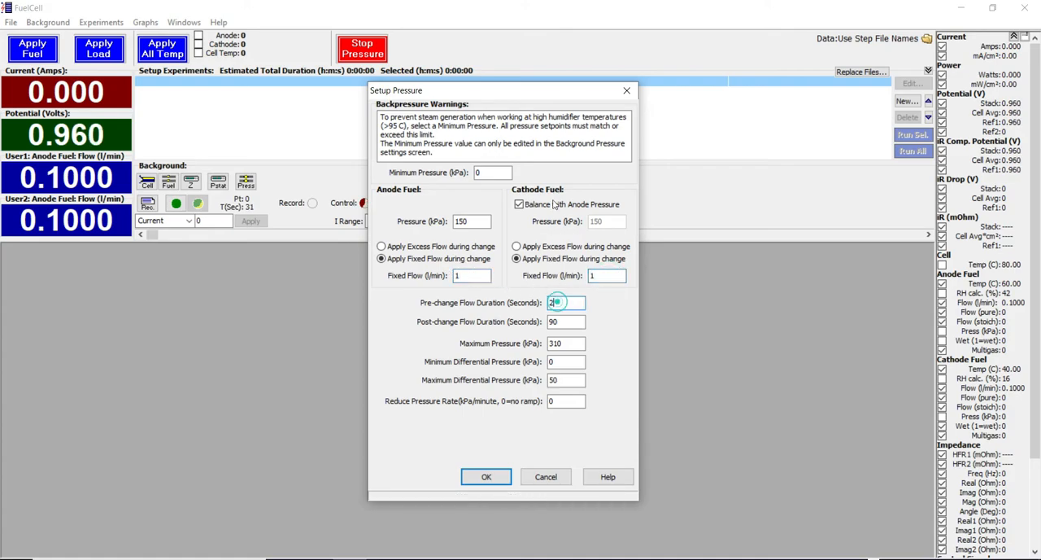
drag(546, 92, 549, 109)
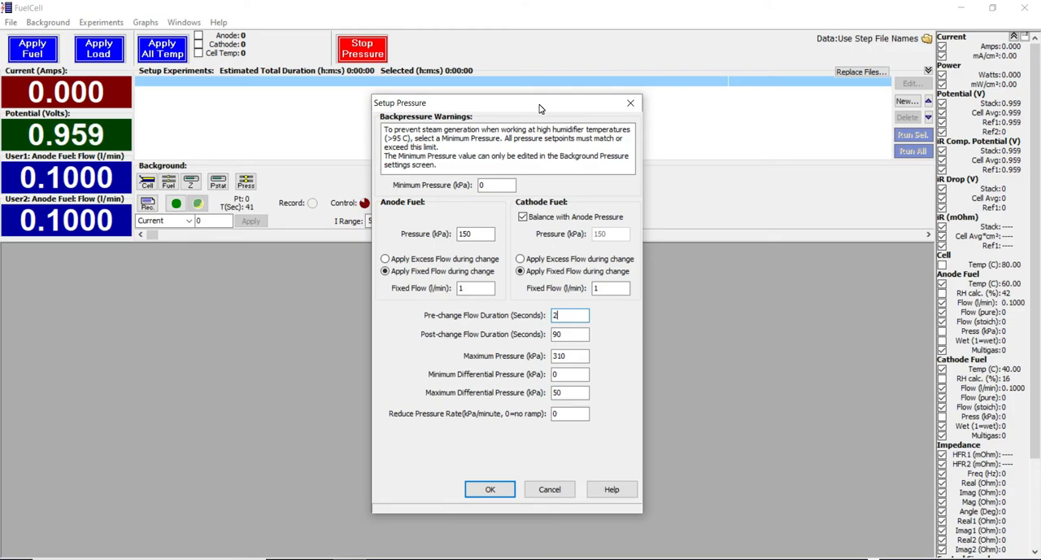
click(490, 489)
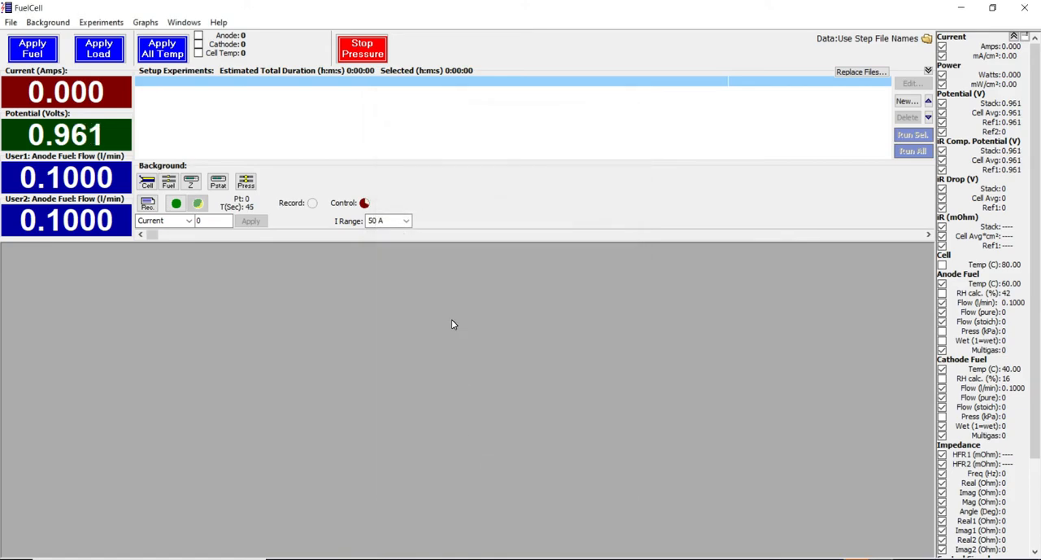